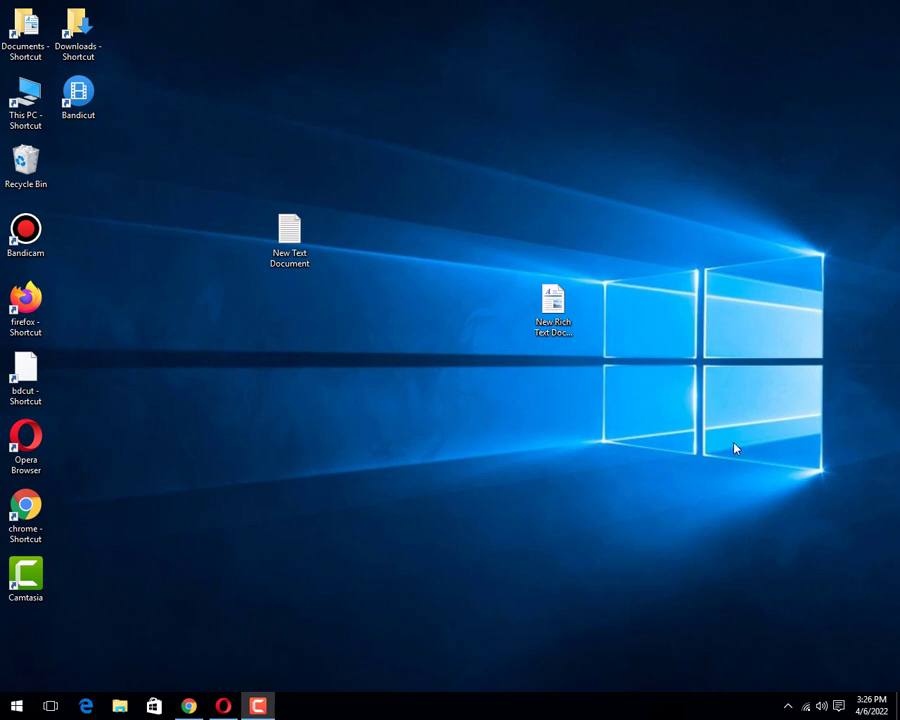
# - Bring the Chrome window showing the Gmail invoice email to the front
pyautogui.click(201, 712)
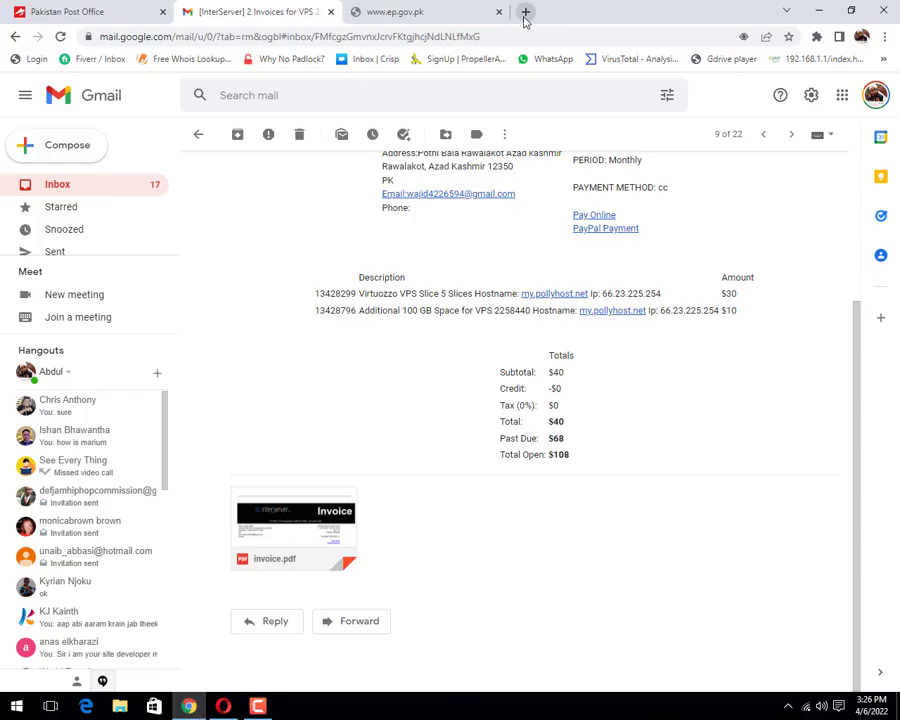
# - Load youtube.com in a new tab, fixing the 'youtube.om' typo, and close the ep.gov.pk tab
pyautogui.click(525, 12)
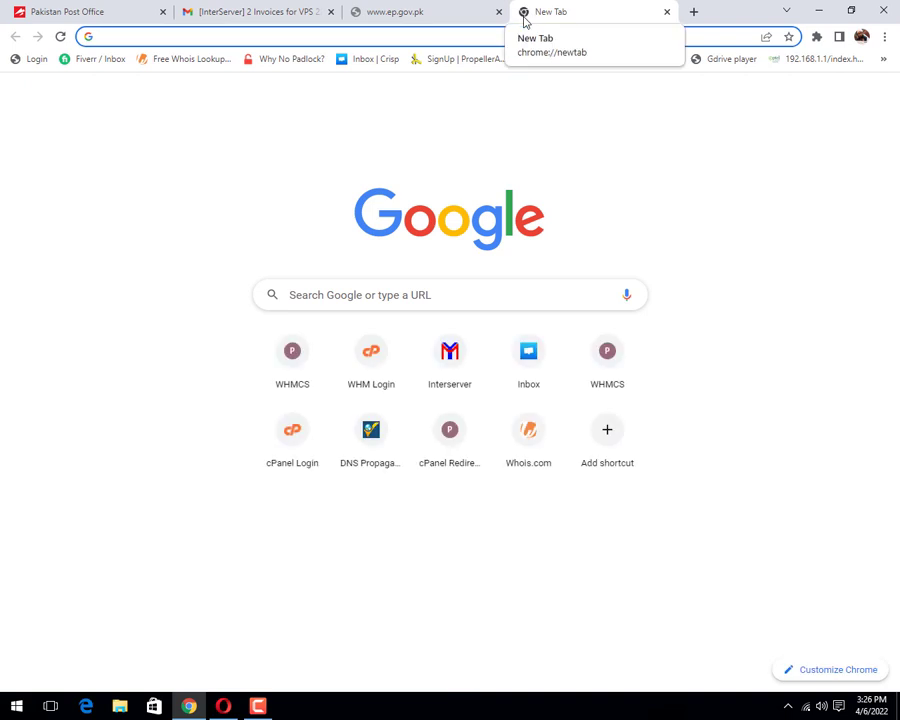
pyautogui.write('you')
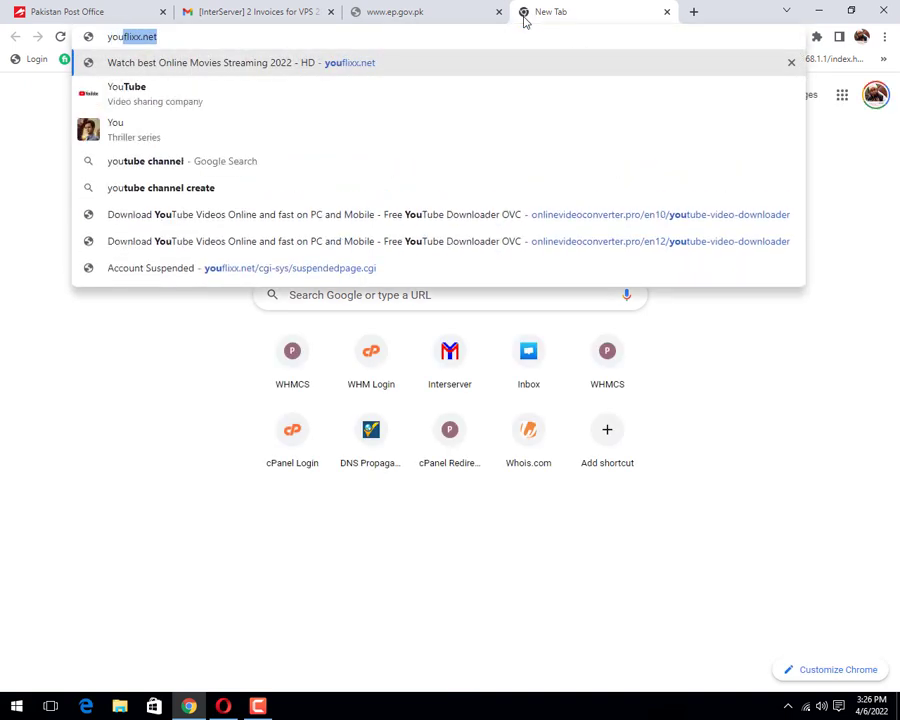
pyautogui.write('t')
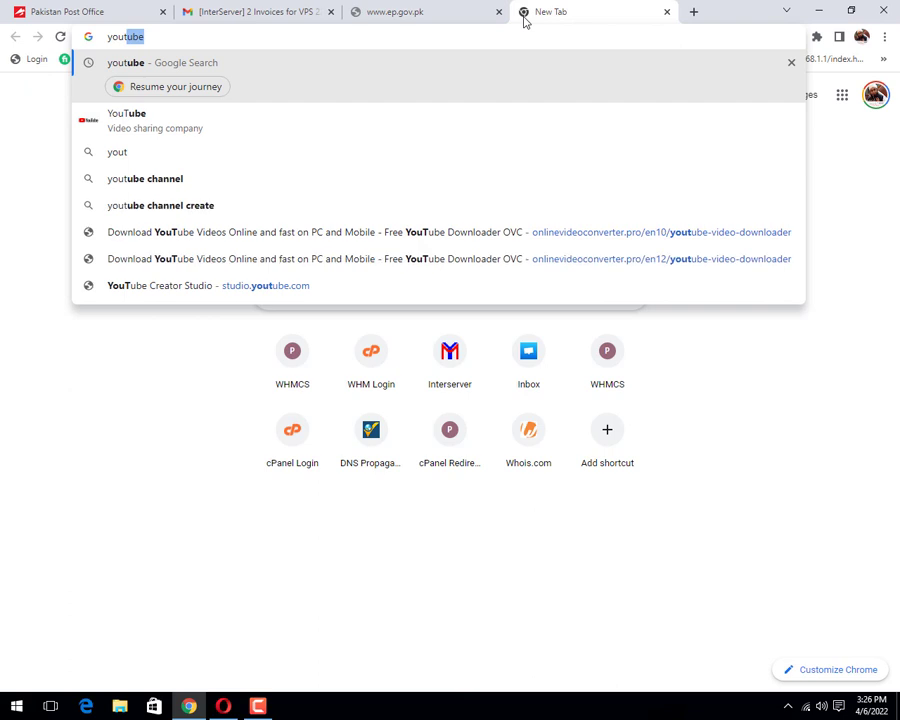
pyautogui.write('ube')
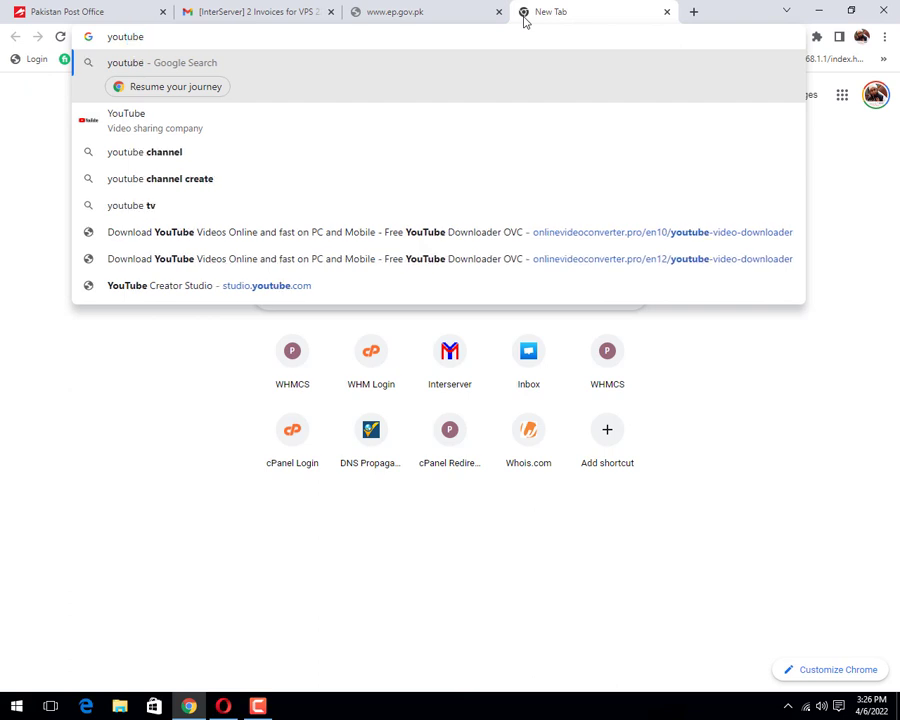
pyautogui.write('.om')
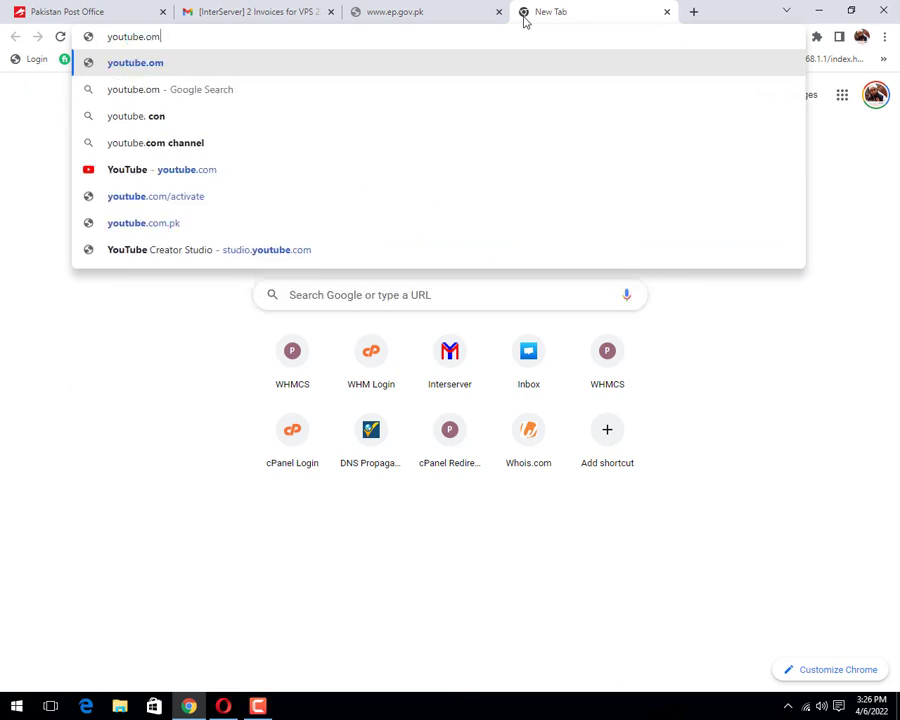
pyautogui.press('Return')
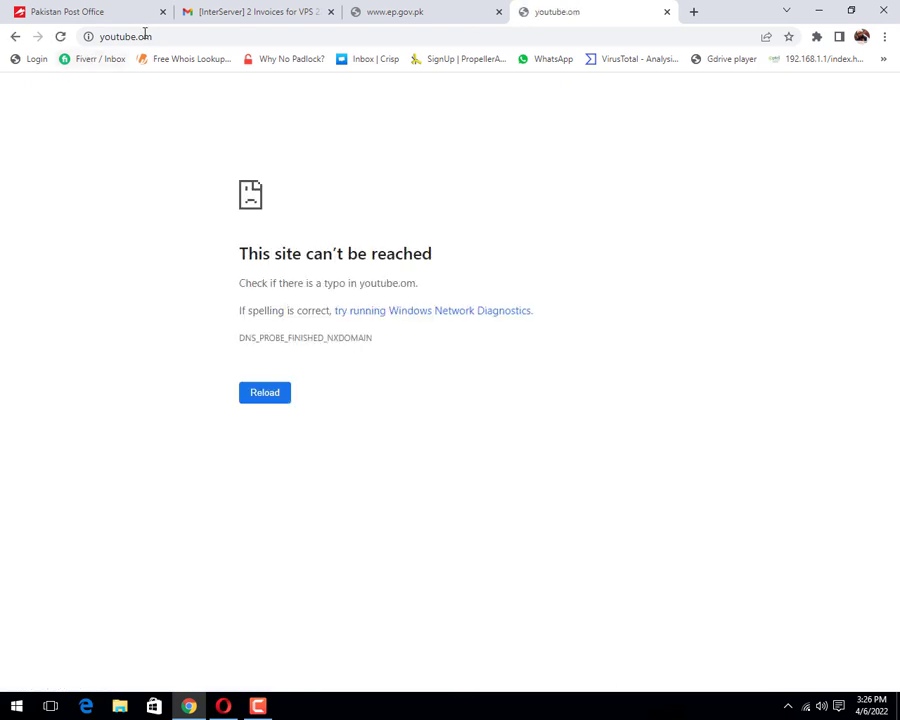
pyautogui.click(140, 38)
pyautogui.doubleClick(140, 44)
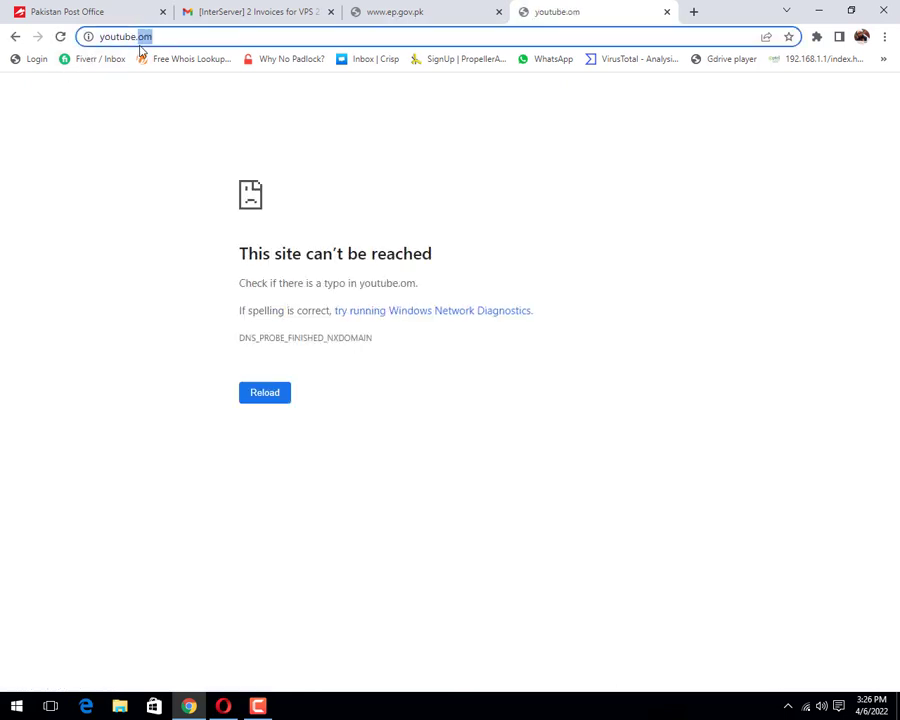
pyautogui.click(141, 47)
pyautogui.write('c')
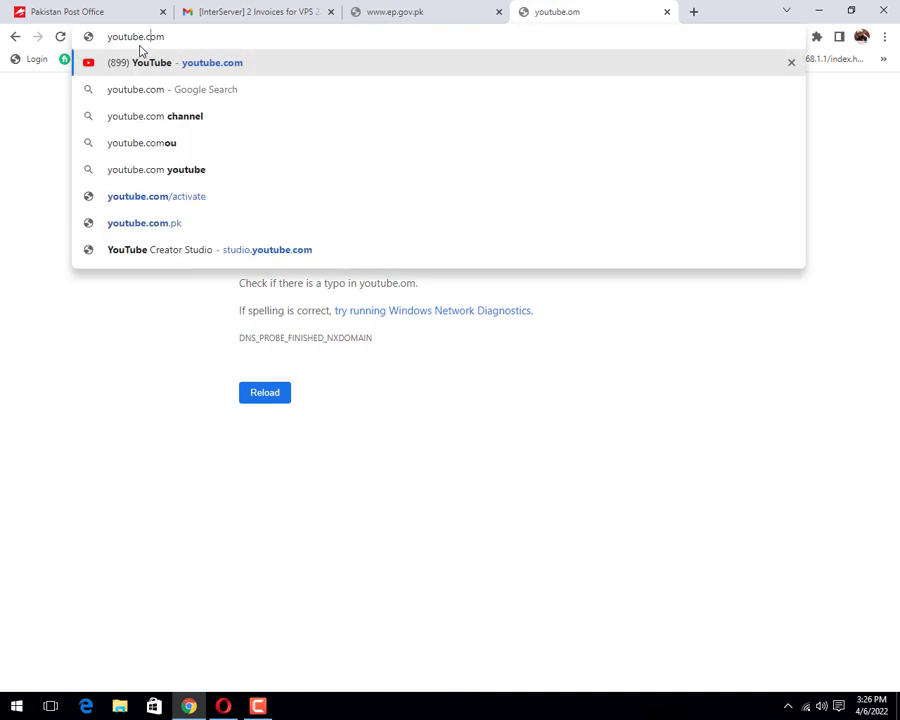
pyautogui.press('Return')
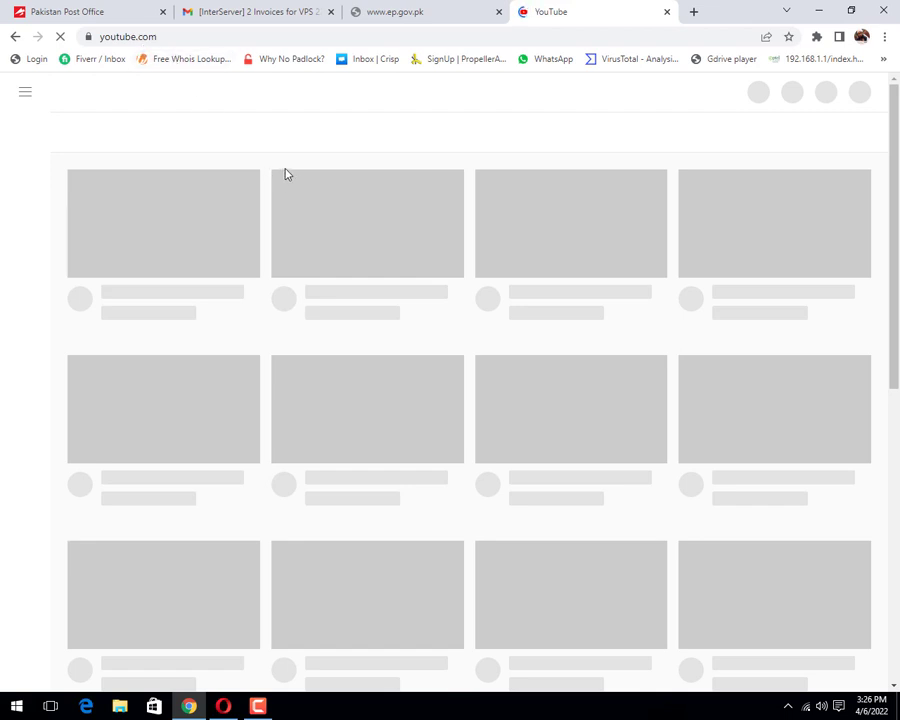
pyautogui.click(499, 12)
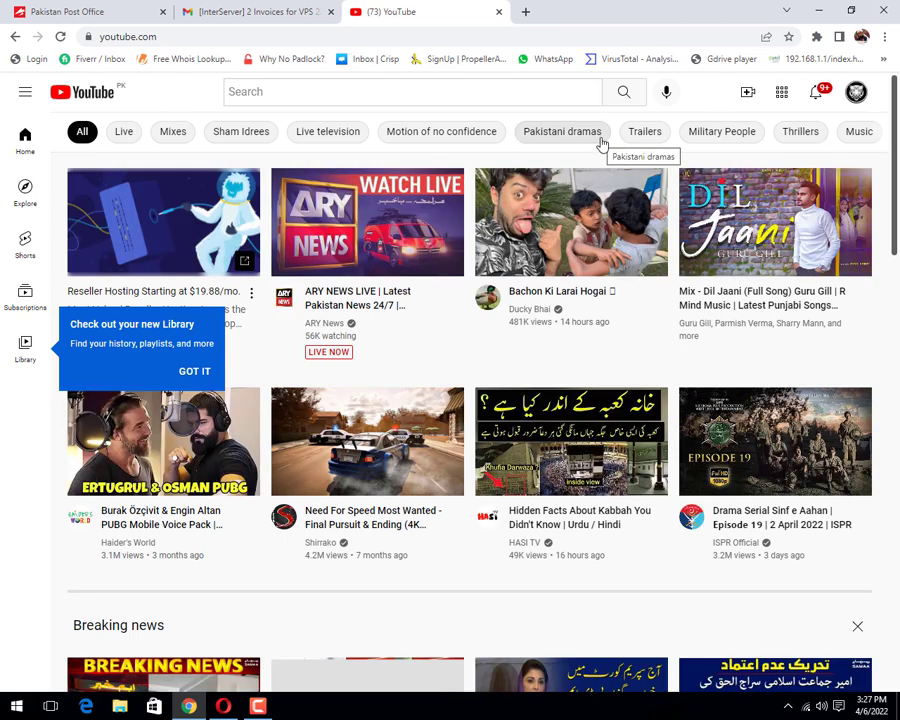
# - Open YouTube Settings from the profile avatar menu
pyautogui.click(857, 92)
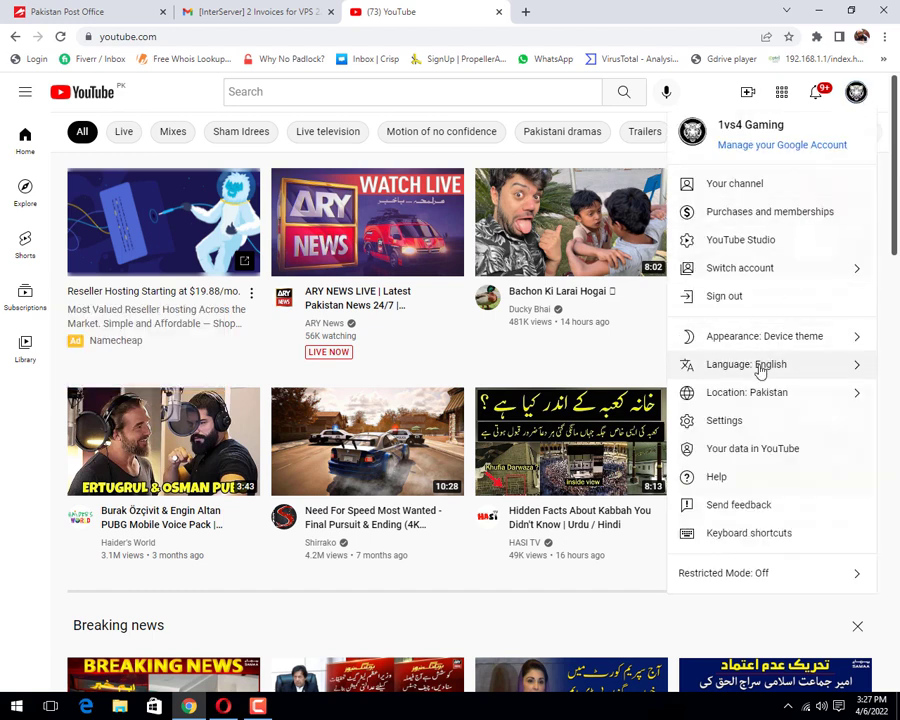
pyautogui.click(754, 421)
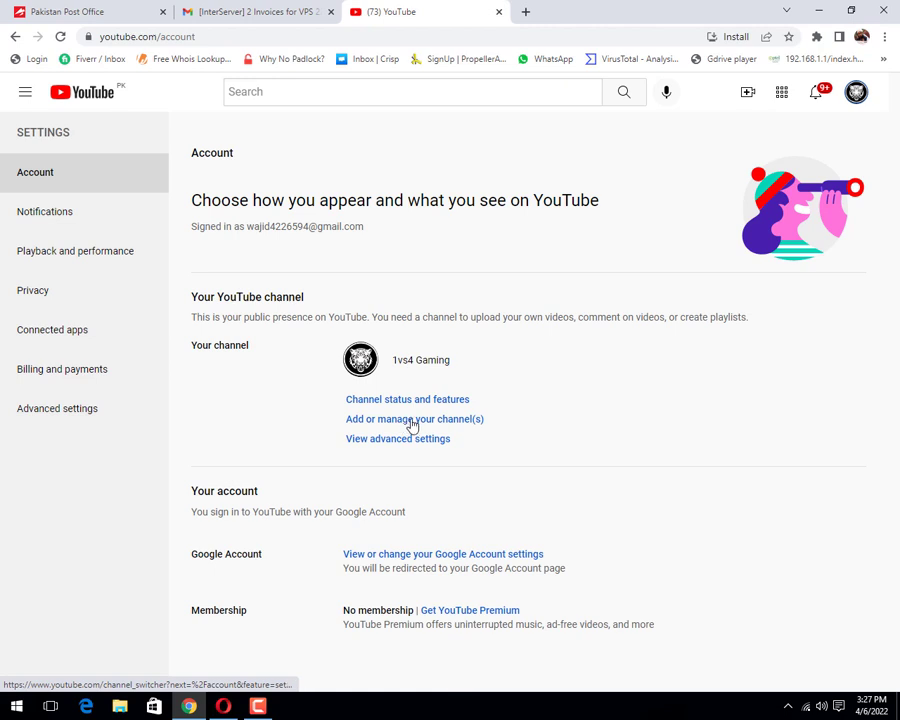
# - Go to 'Add or manage your channel(s)' and choose Create a channel
pyautogui.click(412, 422)
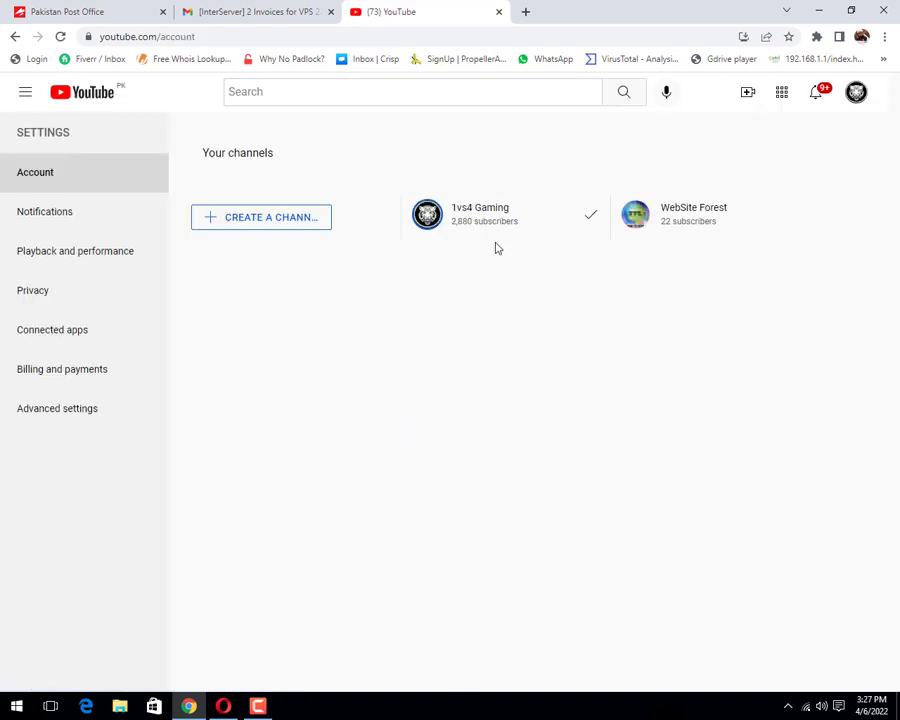
pyautogui.click(256, 224)
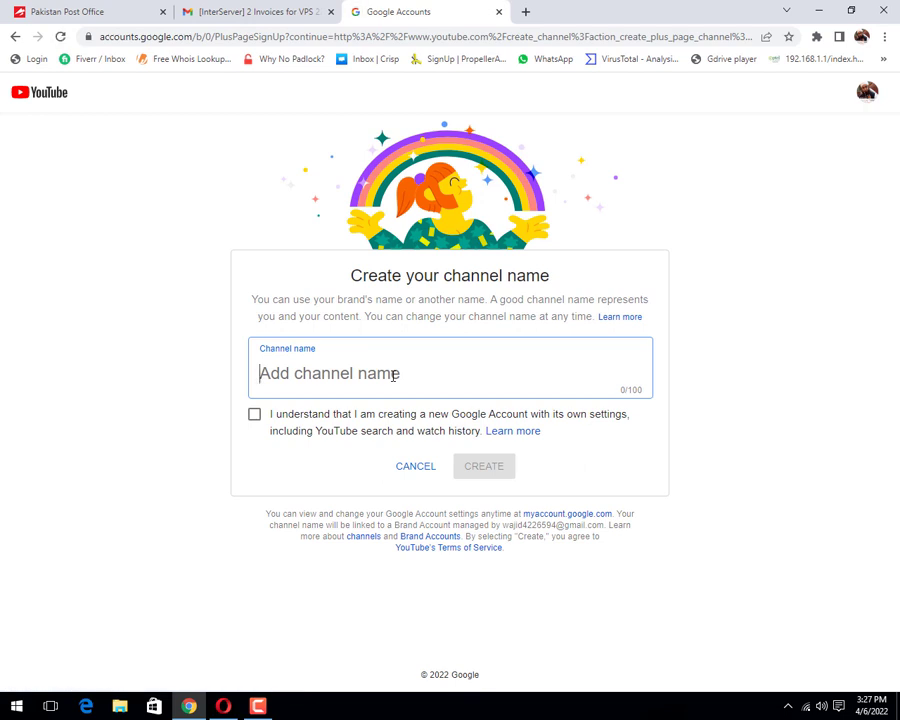
# - Name the channel 'Pakistani Politices', tick 'I understand', and click CREATE
pyautogui.write('Pakis')
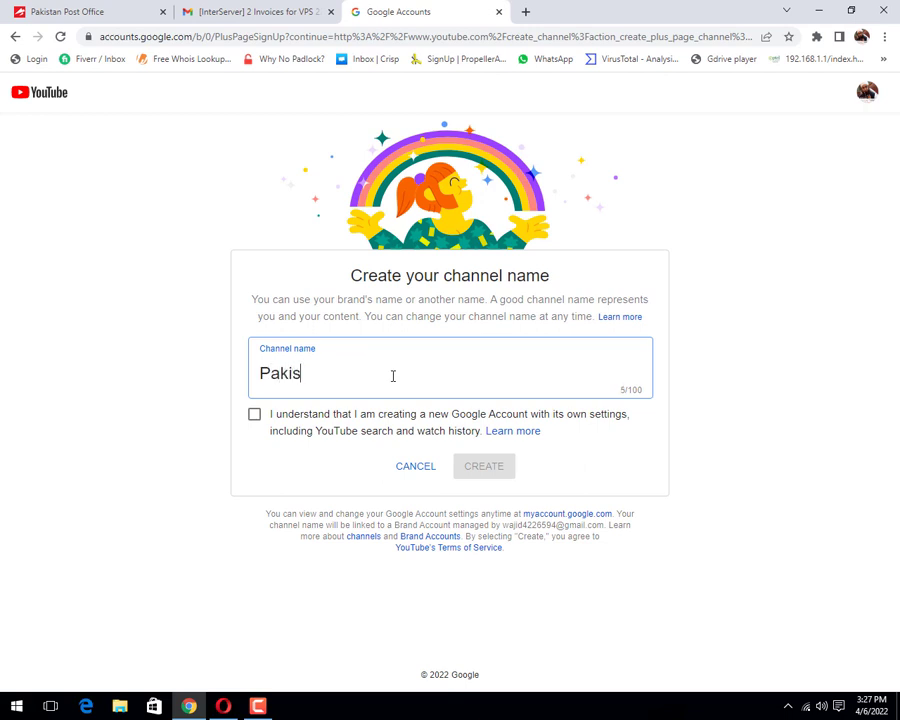
pyautogui.write('tani Politice')
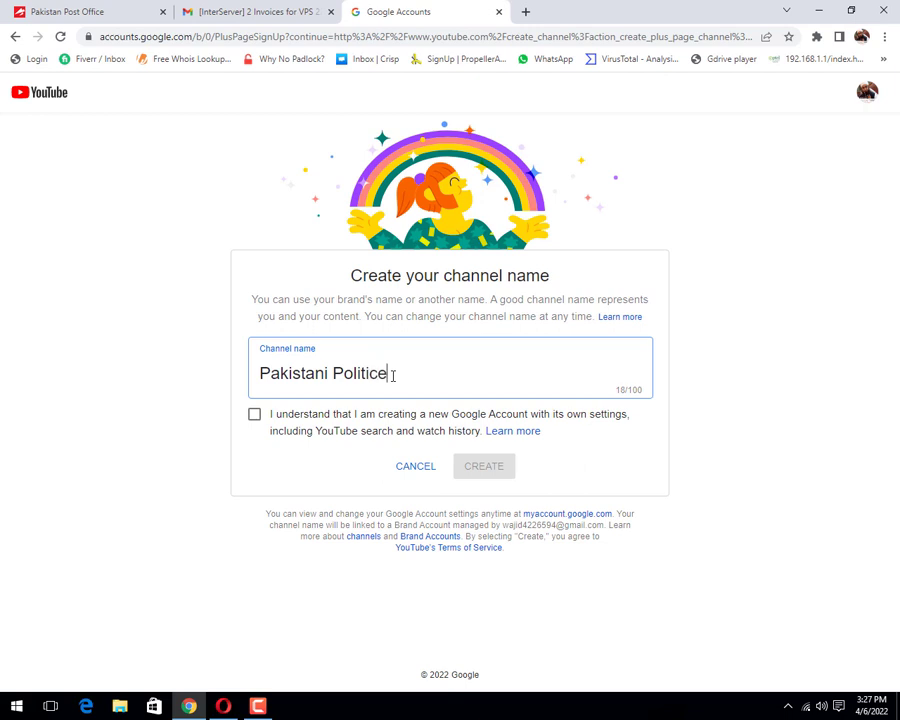
pyautogui.write('s')
pyautogui.click(254, 416)
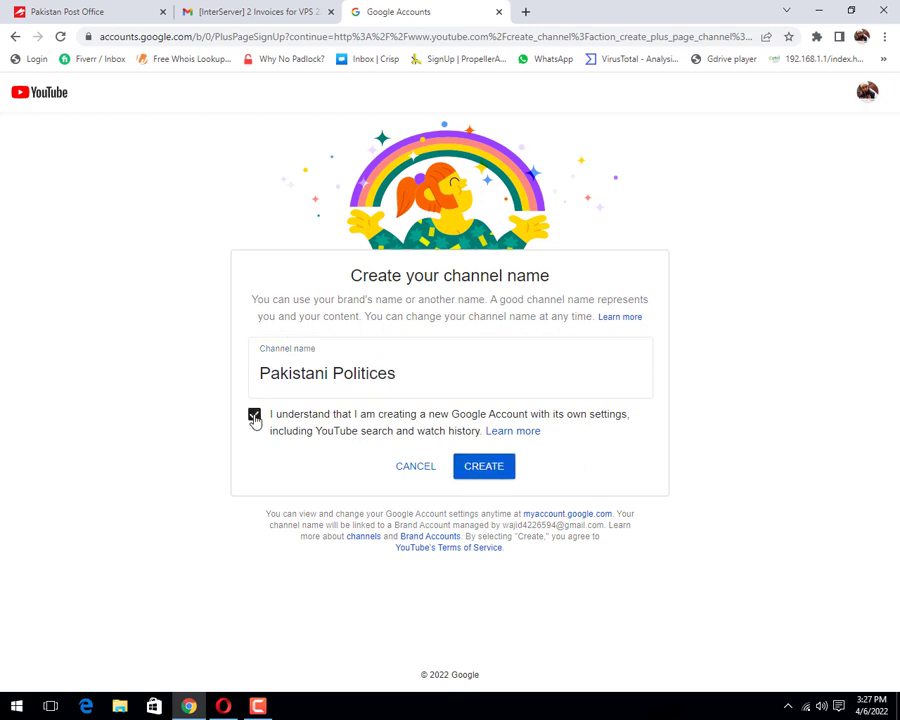
pyautogui.click(501, 475)
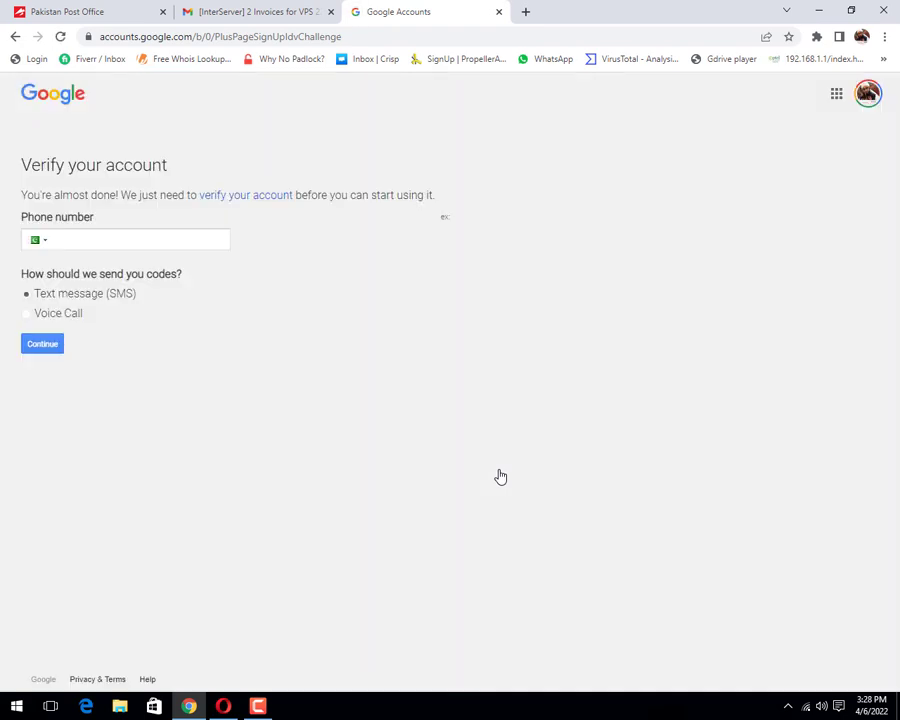
# - Verify the account with a mobile phone number and the texted six-digit code
pyautogui.click(123, 236)
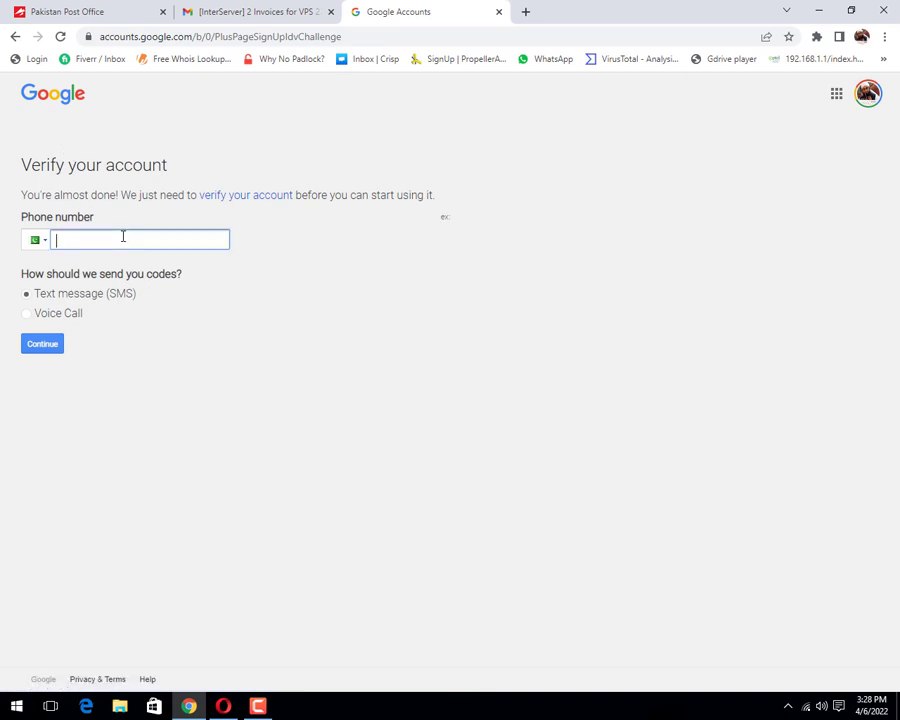
pyautogui.write('3')
pyautogui.press('BackSpace')
pyautogui.click(48, 346)
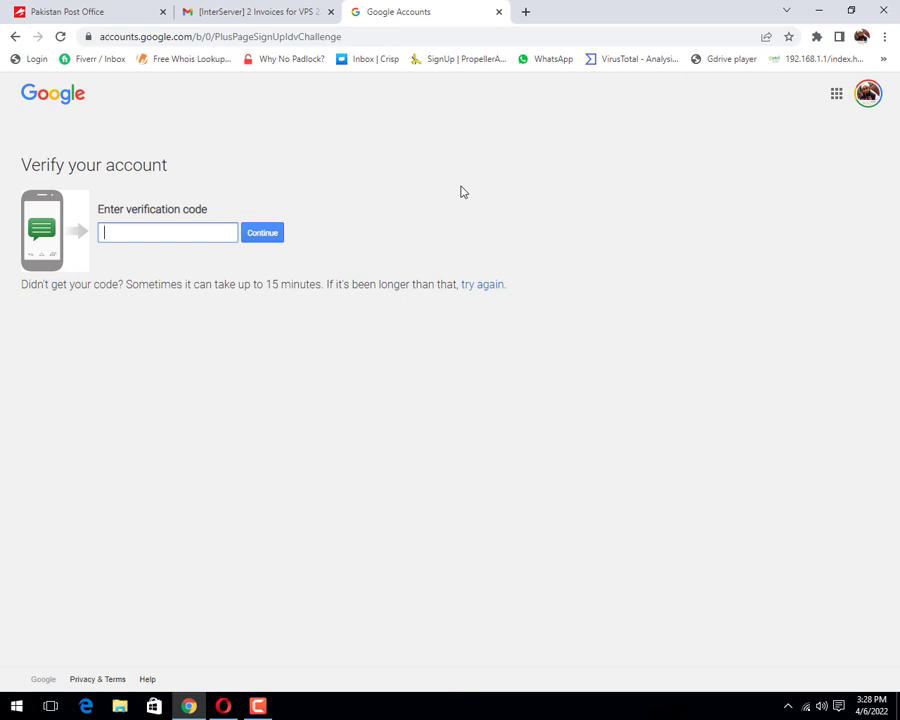
pyautogui.click(275, 234)
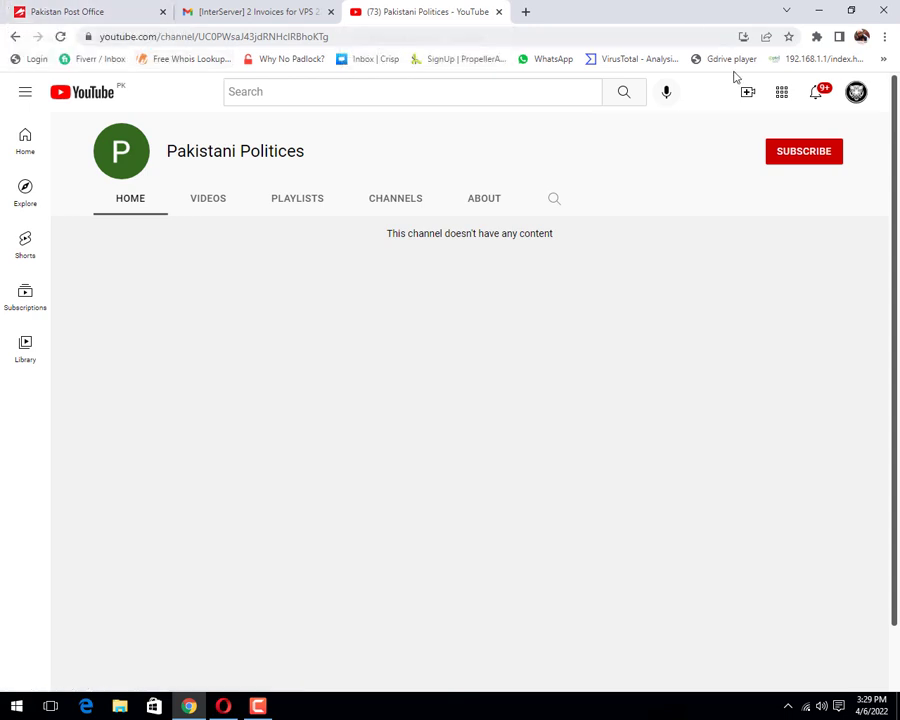
# - From the avatar menu's Settings, open the channel list and start another new channel
pyautogui.click(856, 95)
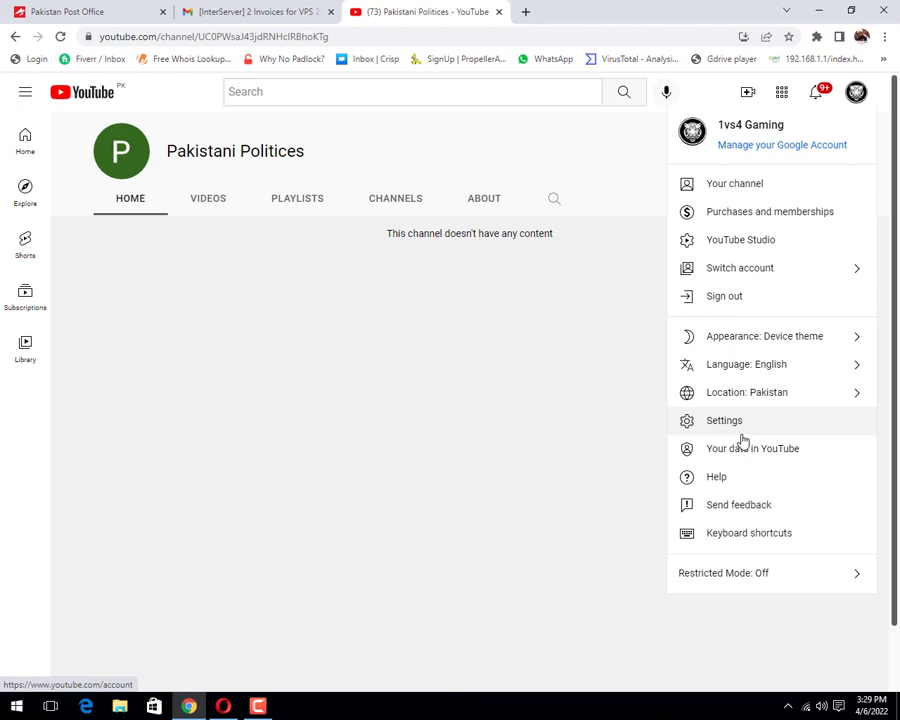
pyautogui.click(742, 428)
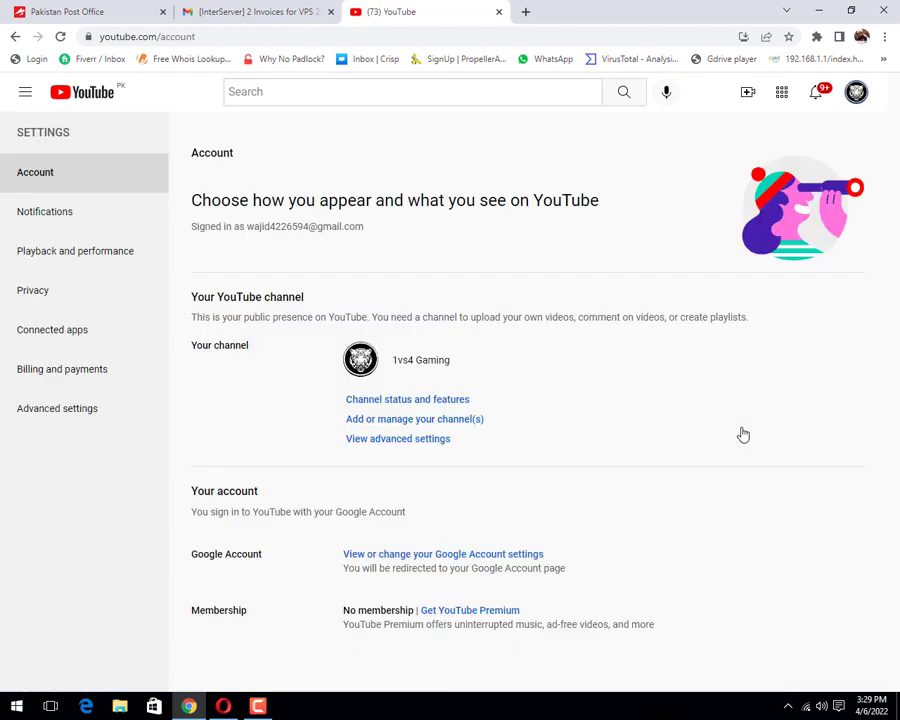
pyautogui.click(390, 427)
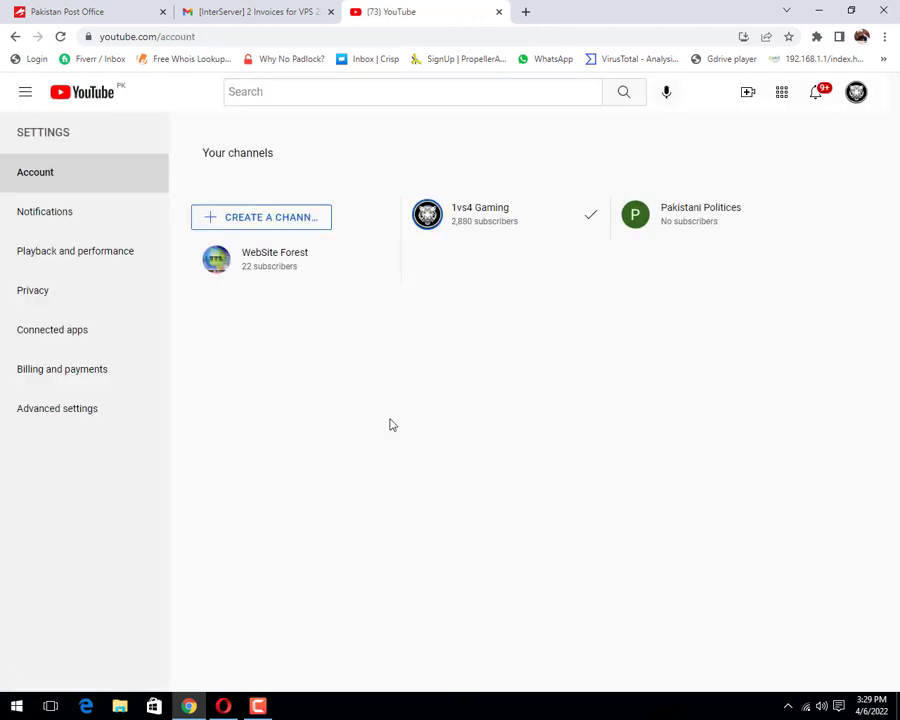
pyautogui.click(240, 222)
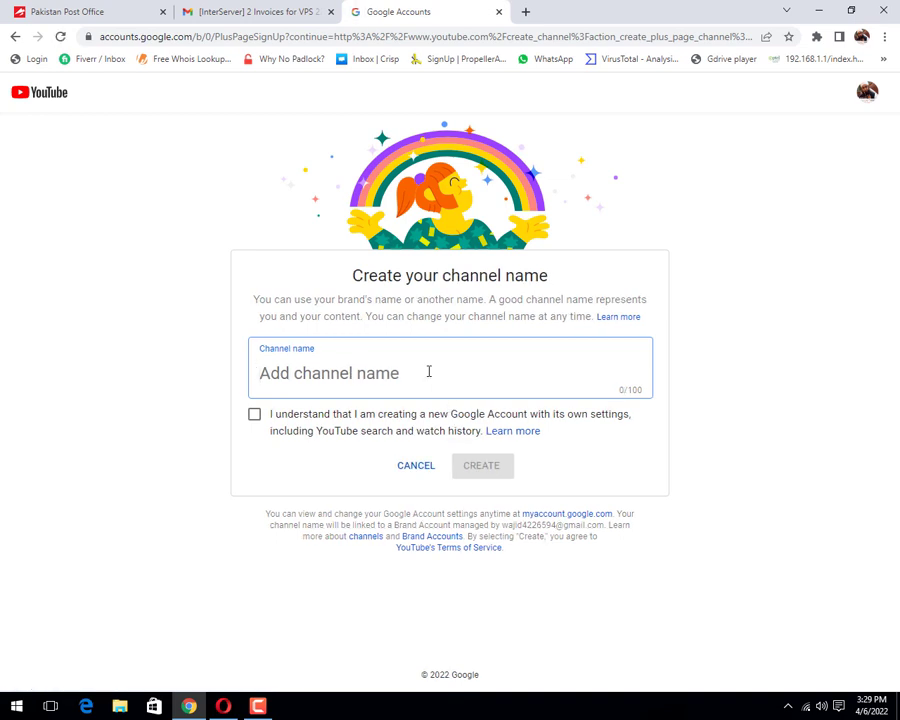
# - Name the second channel 'Gamming Videos', tick 'I understand', and click CREATE
pyautogui.write('Gammi')
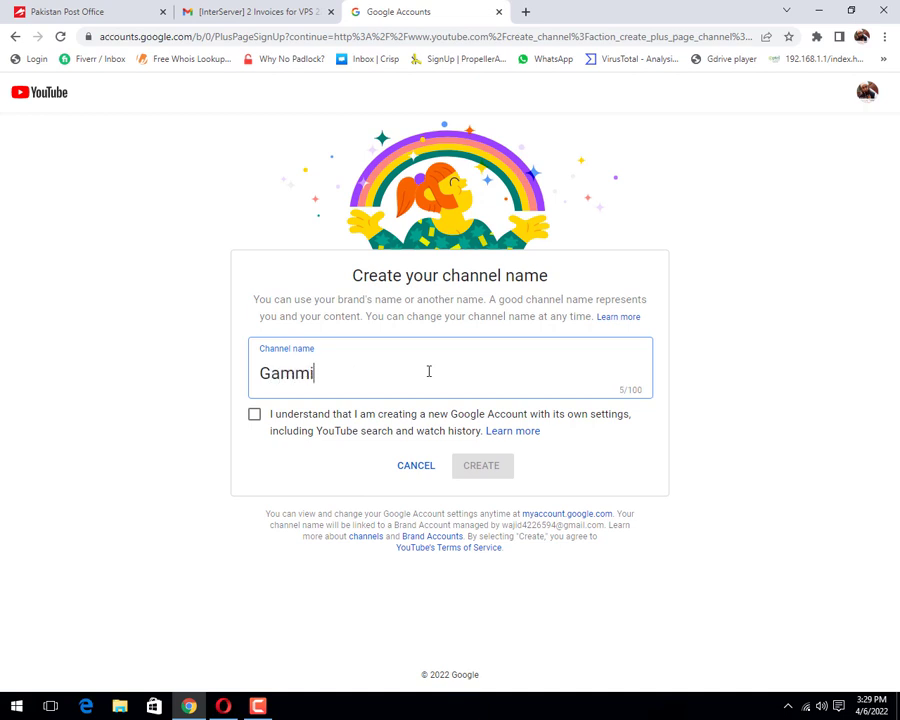
pyautogui.write('ng V')
pyautogui.press('BackSpace')
pyautogui.press('BackSpace')
pyautogui.write('ie')
pyautogui.press('BackSpace')
pyautogui.write('deos')
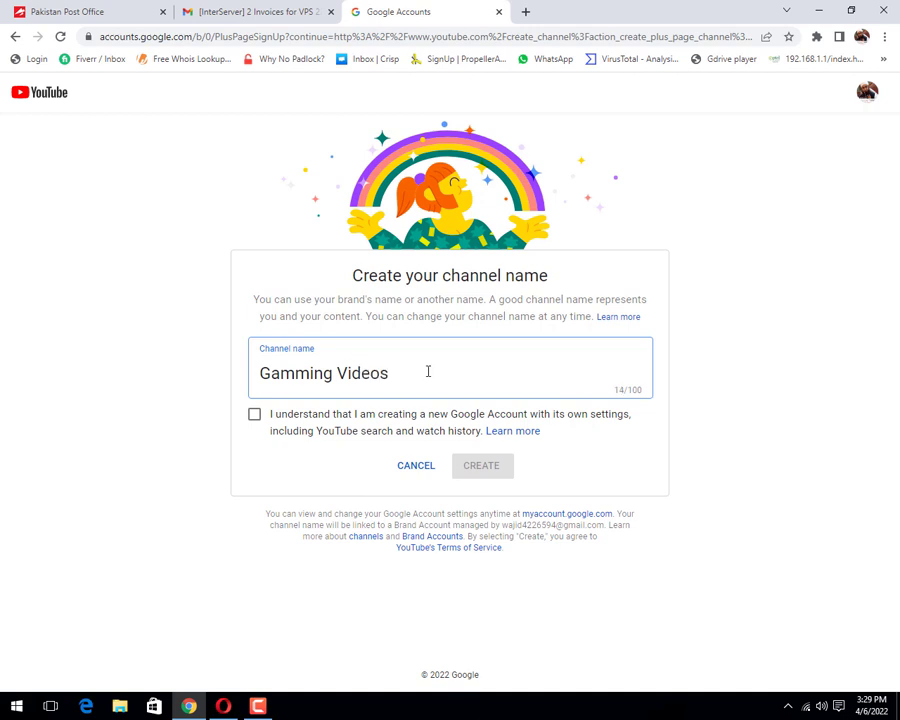
pyautogui.click(257, 418)
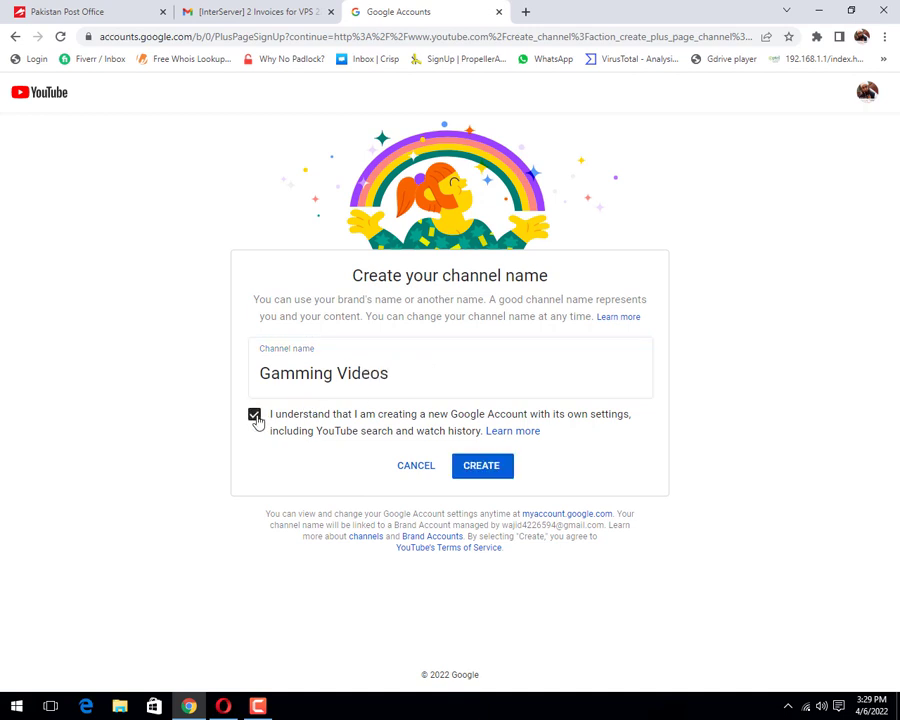
pyautogui.click(484, 466)
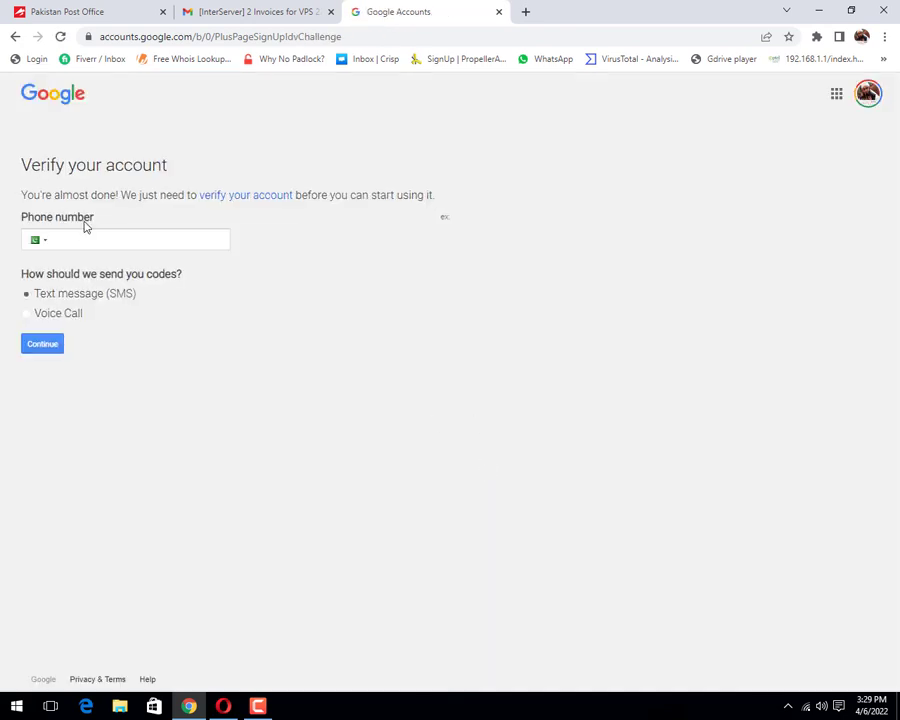
# - Verify Gamming Videos using the saved phone number and the texted verification code
pyautogui.click(100, 238)
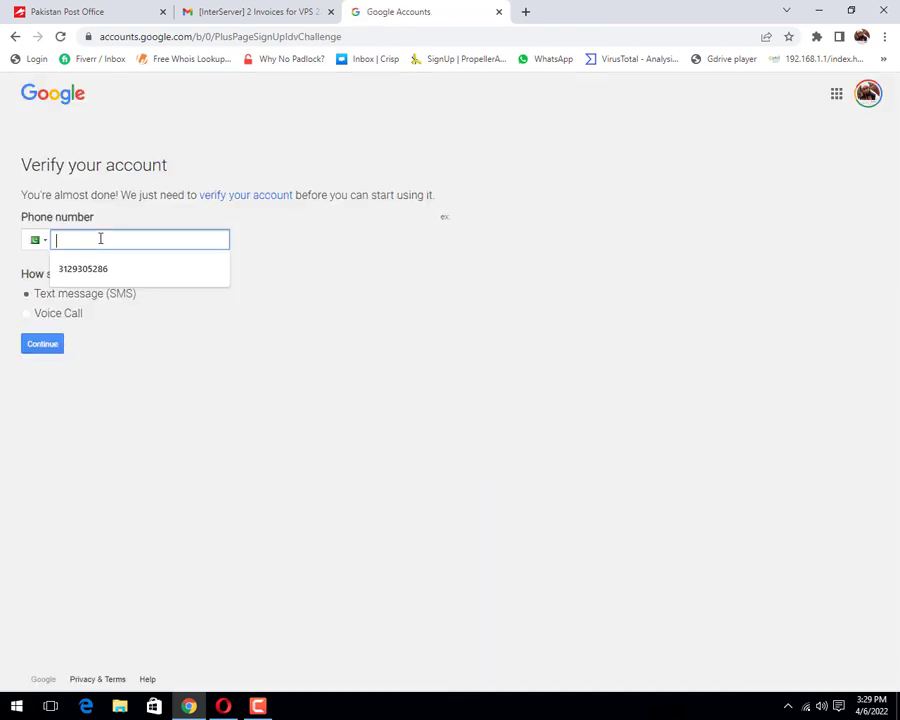
pyautogui.click(104, 271)
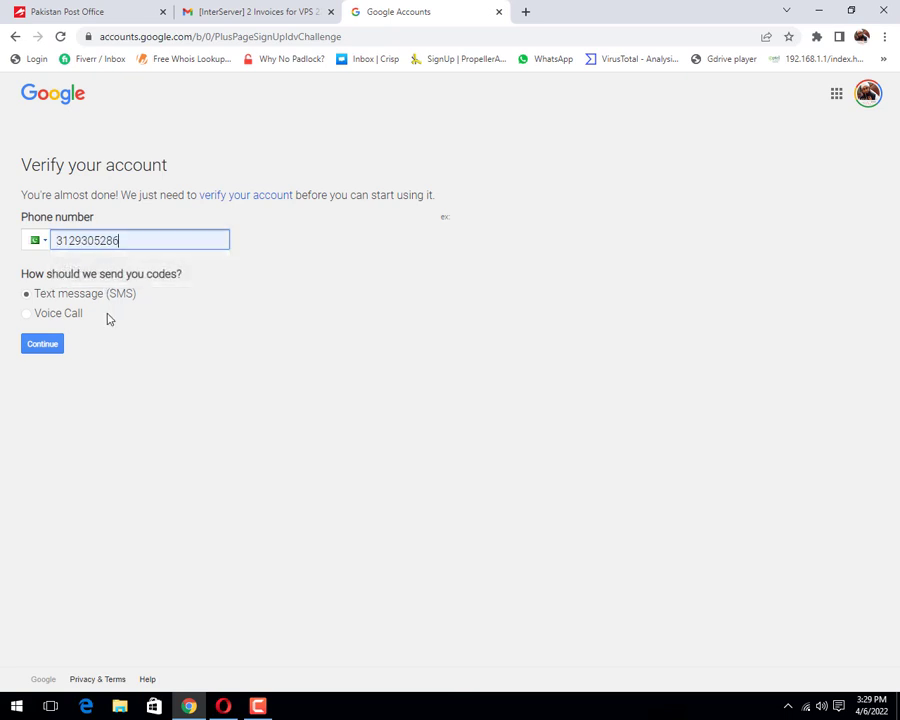
pyautogui.click(40, 346)
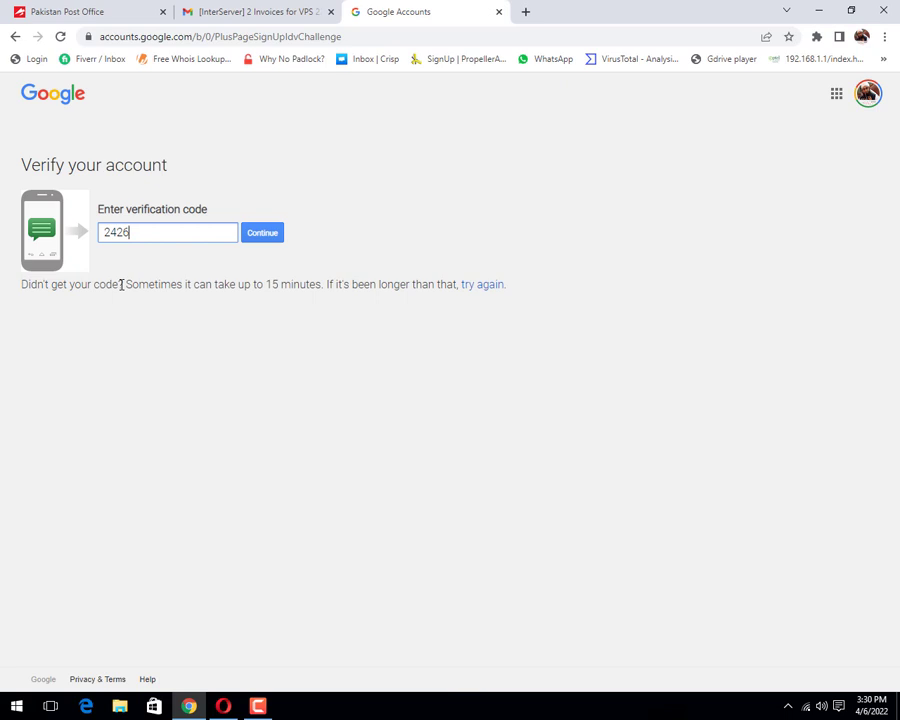
pyautogui.click(268, 233)
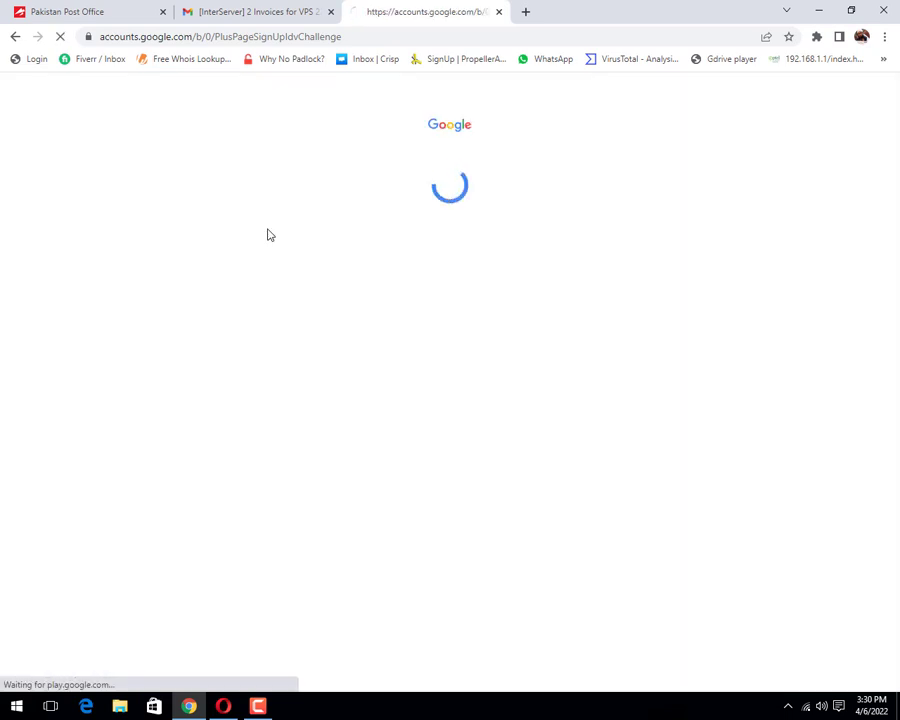